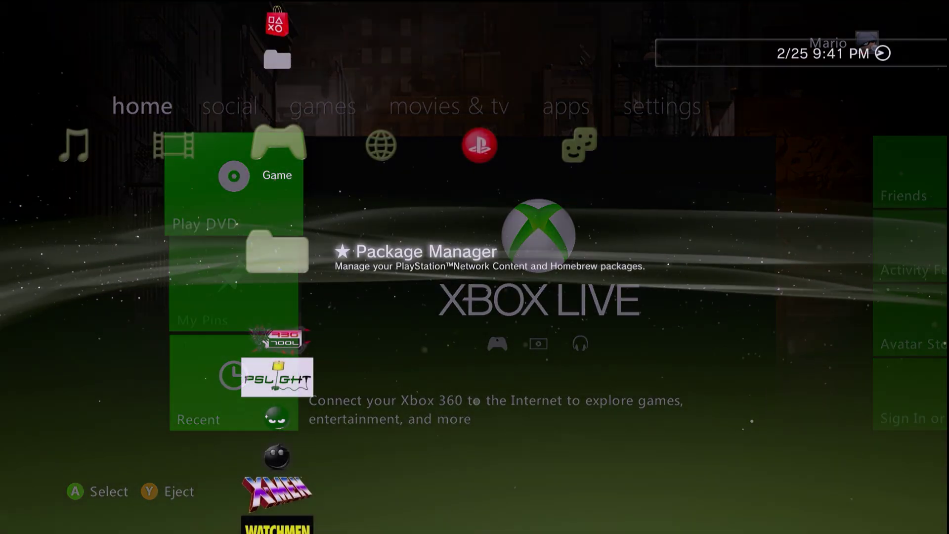
- Open Debug Settings under Settings and highlight Region Settings, currently North America
{"action": "key", "text": "Left"}
{"action": "key", "text": "Left"}
{"action": "key", "text": "Left"}
{"action": "key", "text": "Left"}
{"action": "key", "text": "Left"}
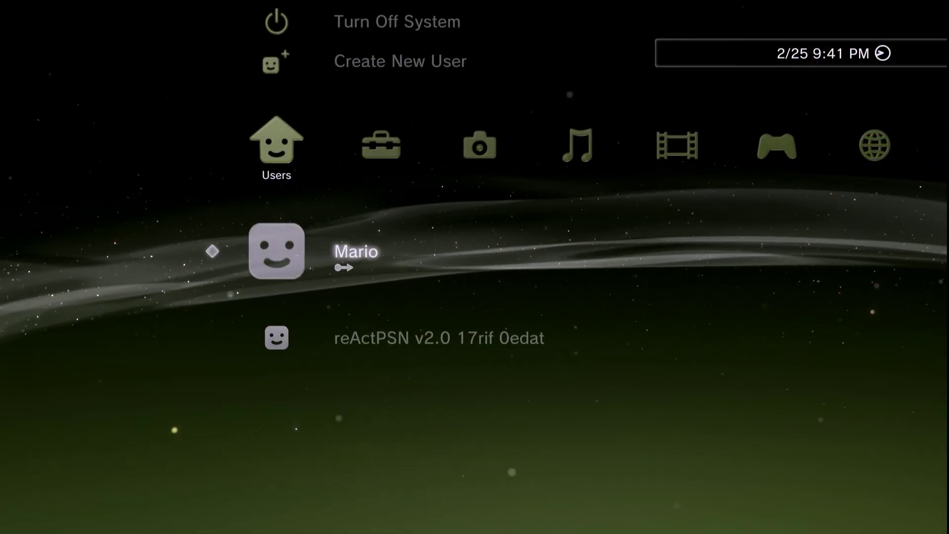
{"action": "key", "text": "Right"}
{"action": "key", "text": "Down"}
{"action": "key", "text": "Down"}
{"action": "key", "text": "Down"}
{"action": "key", "text": "Down"}
{"action": "key", "text": "Down"}
{"action": "key", "text": "Down"}
{"action": "key", "text": "Down"}
{"action": "key", "text": "Down"}
{"action": "key", "text": "Down"}
{"action": "key", "text": "Down"}
{"action": "key", "text": "Down"}
{"action": "key", "text": "Down"}
{"action": "key", "text": "Down"}
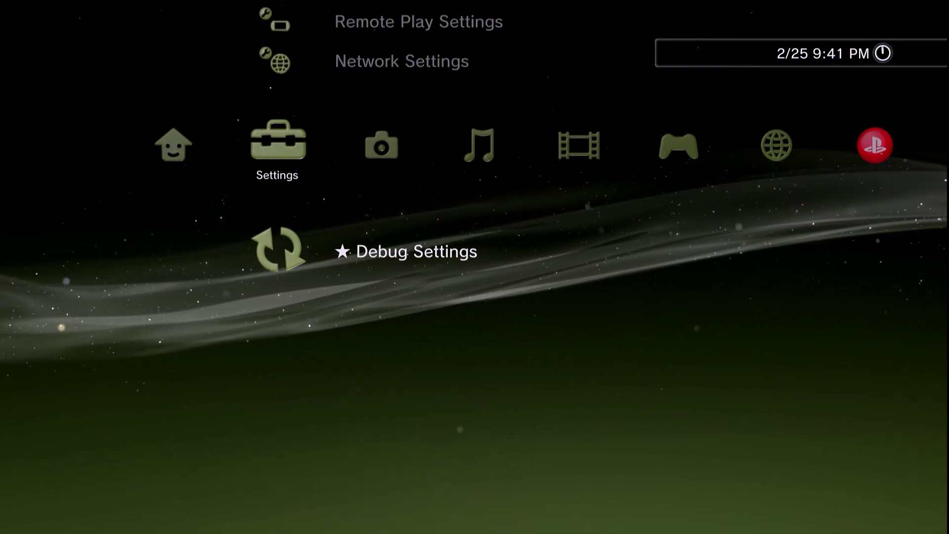
{"action": "key", "text": "Return"}
{"action": "key", "text": "Down"}
{"action": "key", "text": "Down"}
{"action": "key", "text": "Down"}
{"action": "key", "text": "Down"}
{"action": "key", "text": "Down"}
{"action": "key", "text": "Down"}
{"action": "key", "text": "Down"}
{"action": "key", "text": "Down"}
{"action": "key", "text": "Down"}
{"action": "key", "text": "Down"}
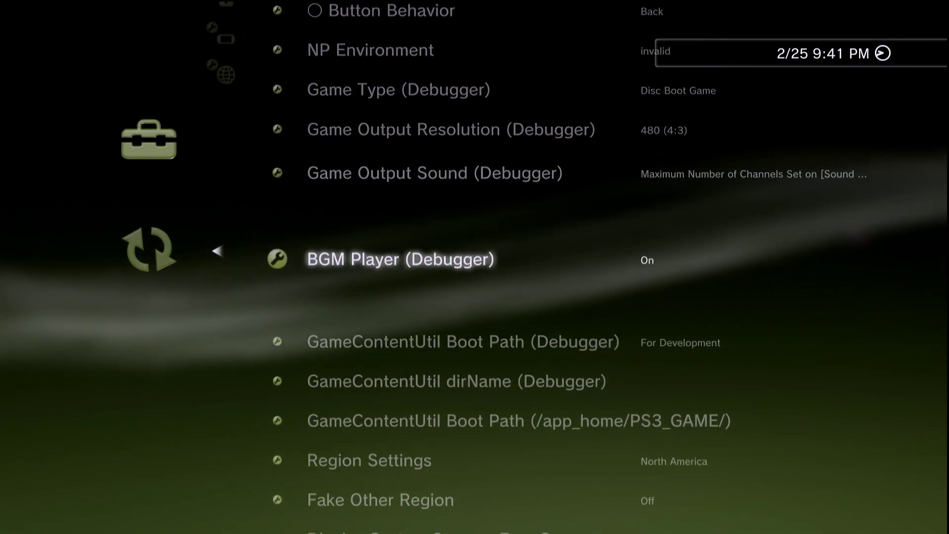
{"action": "key", "text": "Up"}
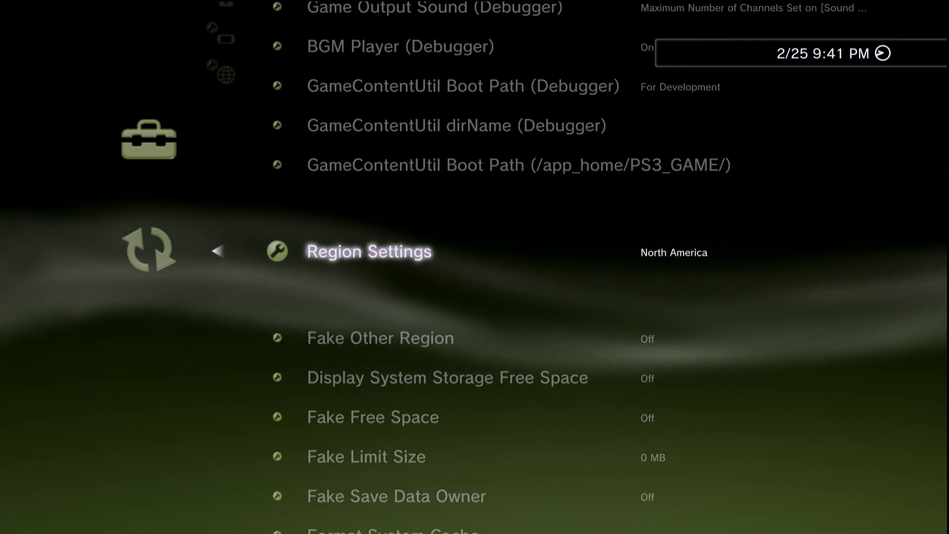
- Open the Region Settings choices, browse through UK and Korea, and return to North America
{"action": "key", "text": "Return"}
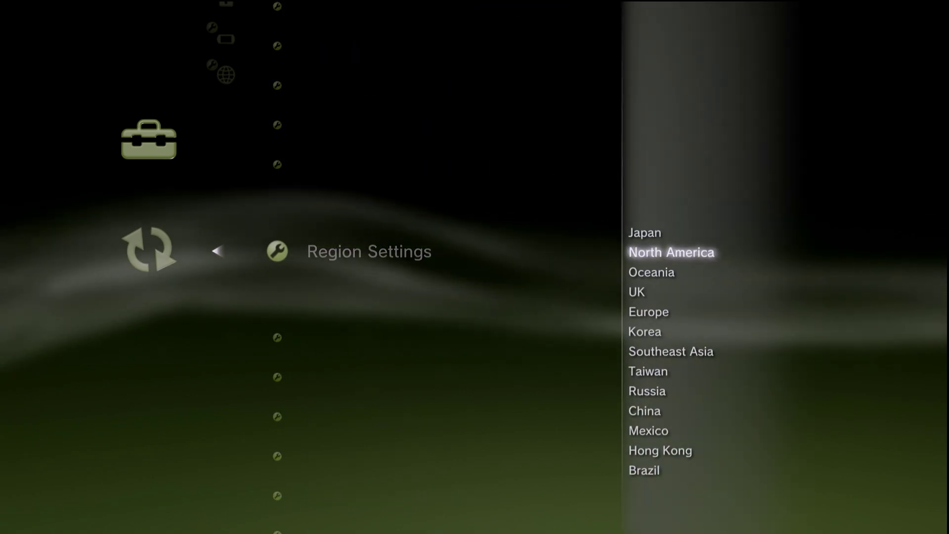
{"action": "key", "text": "Down"}
{"action": "key", "text": "Down"}
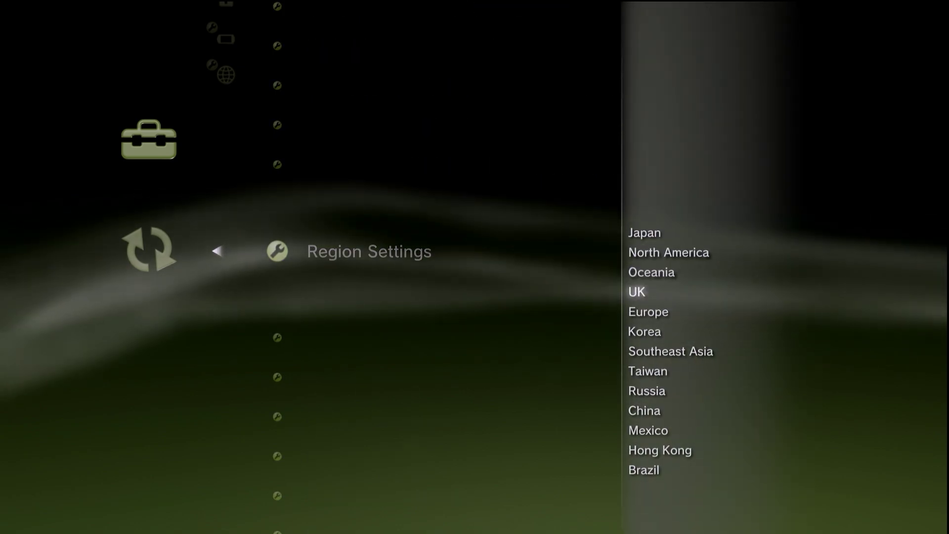
{"action": "key", "text": "Up"}
{"action": "key", "text": "Up"}
{"action": "key", "text": "Up"}
{"action": "key", "text": "Up"}
{"action": "key", "text": "Up"}
{"action": "key", "text": "Up"}
{"action": "key", "text": "Up"}
{"action": "key", "text": "Up"}
{"action": "key", "text": "Up"}
{"action": "key", "text": "Up"}
{"action": "key", "text": "Up"}
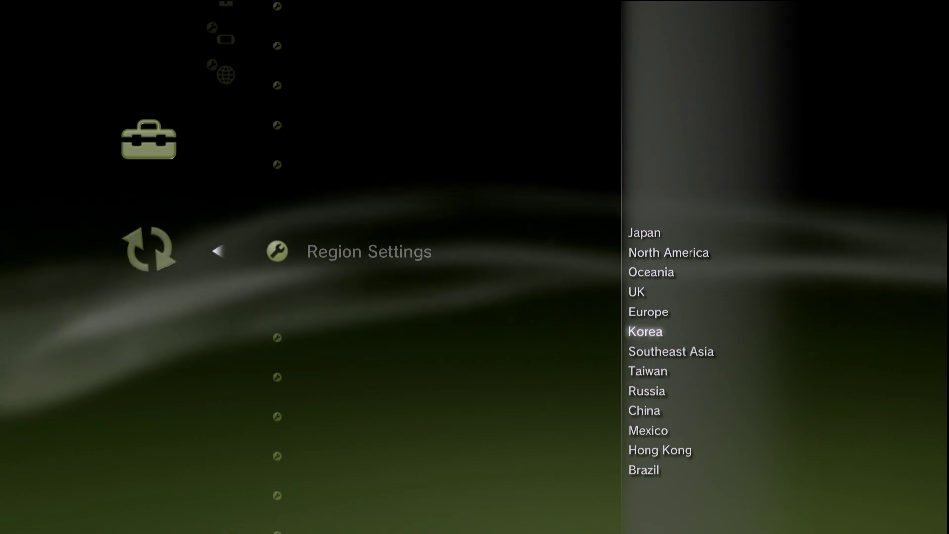
{"action": "key", "text": "Up"}
{"action": "key", "text": "Up"}
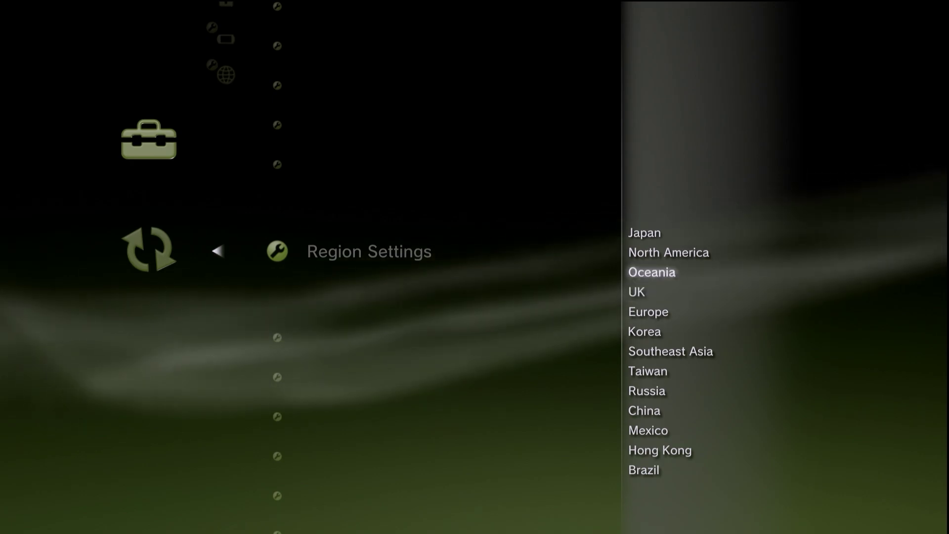
{"action": "key", "text": "Up"}
{"action": "key", "text": "Up"}
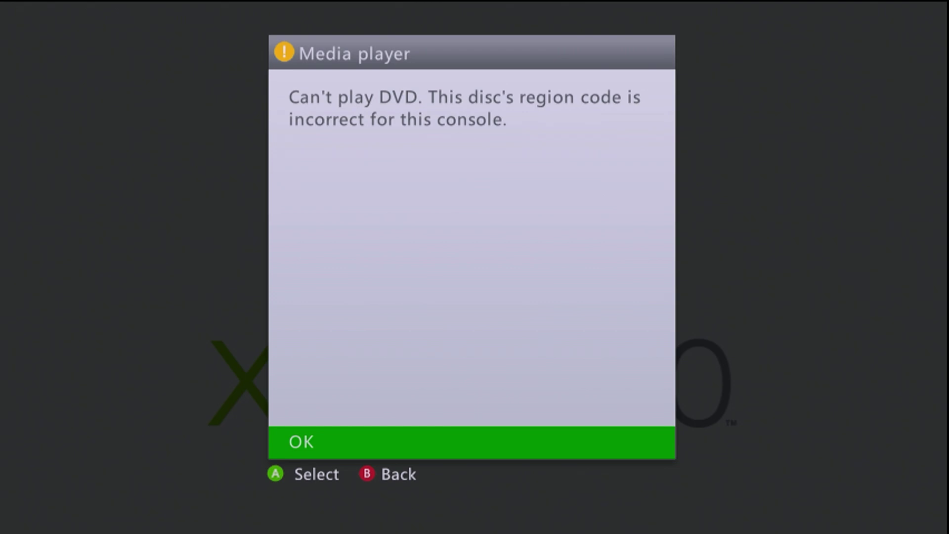
- Dismiss the Media player's incorrect DVD region-code error with OK
{"action": "key", "text": "Return"}
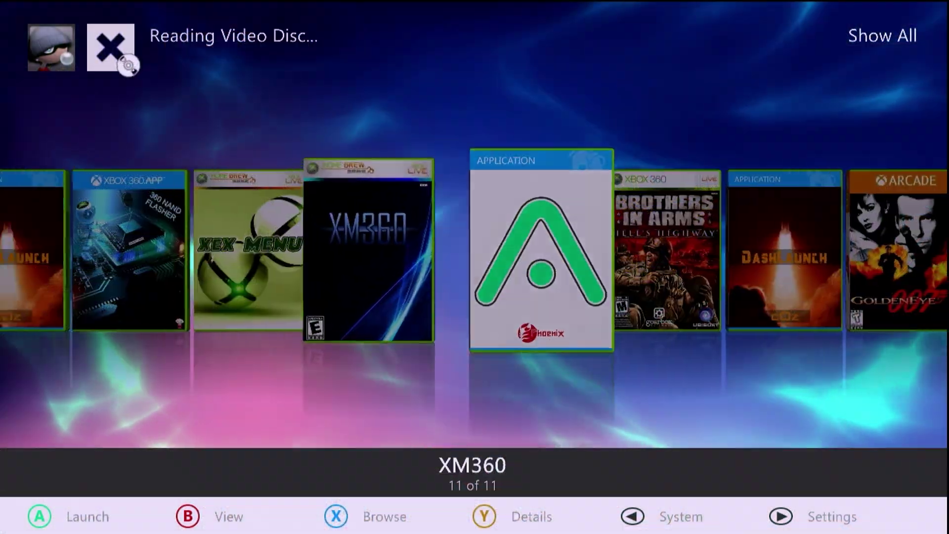
- Scroll the Aurora carousel to XeXMenu and launch it to list the Usb0 drive
{"action": "key", "text": "Left"}
{"action": "key", "text": "Left"}
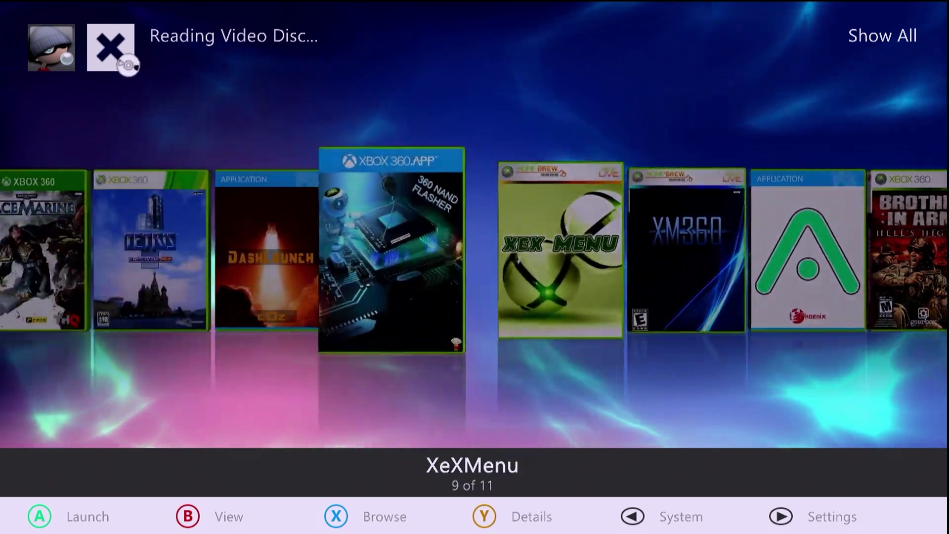
{"action": "key", "text": "Left"}
{"action": "key", "text": "Right"}
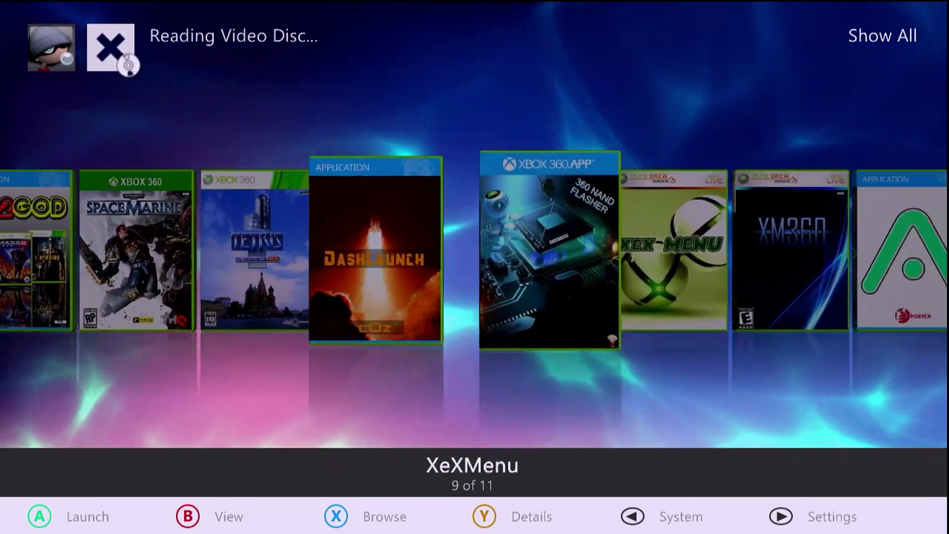
{"action": "key", "text": "Right"}
{"action": "key", "text": "Right"}
{"action": "key", "text": "Right"}
{"action": "key", "text": "Right"}
{"action": "key", "text": "Right"}
{"action": "key", "text": "Return"}
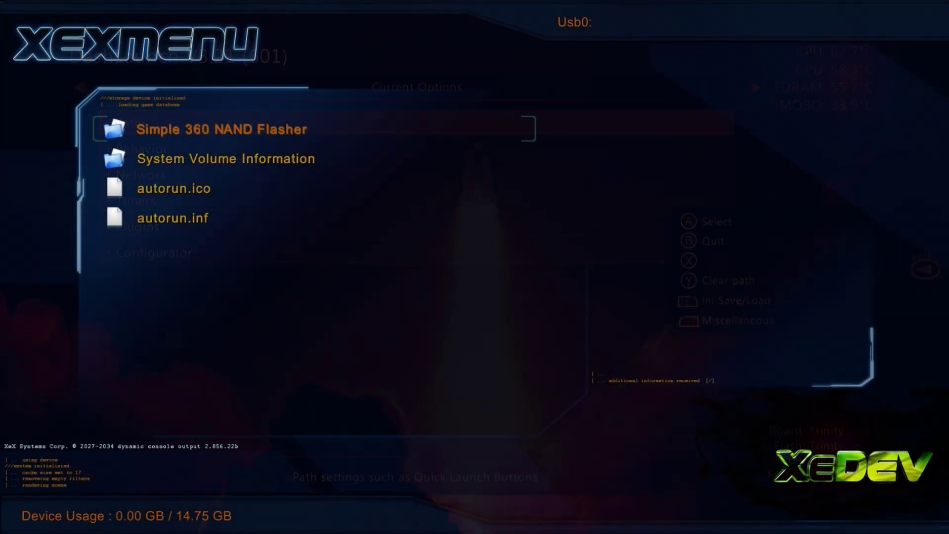
- Open the Simple 360 NAND Flasher folder on Usb0 and run its Default.xex
{"action": "key", "text": "Return"}
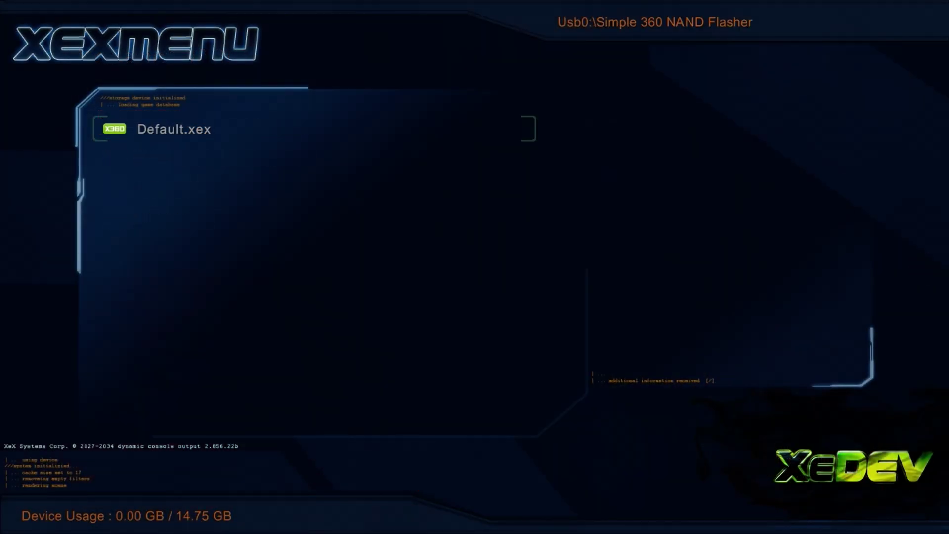
{"action": "key", "text": "Return"}
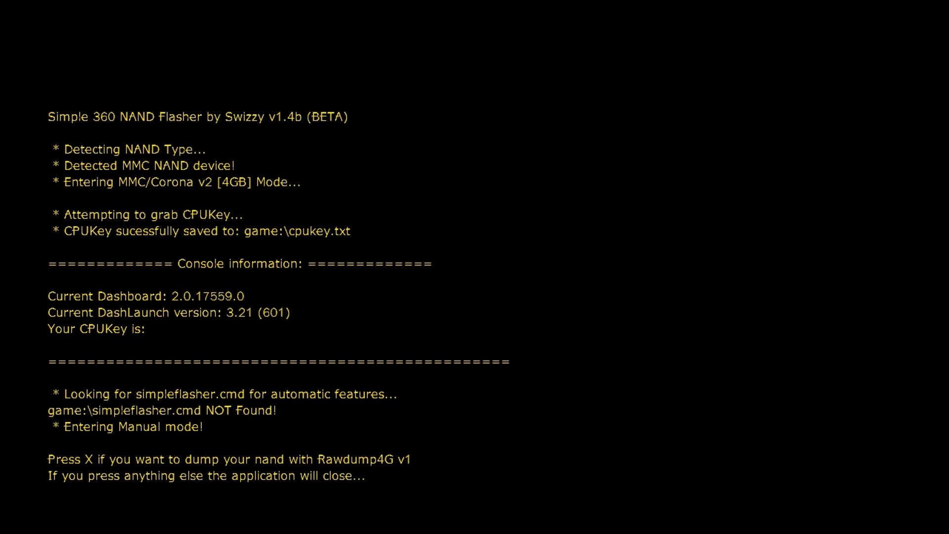
- Dump the console NAND with Rawdump4G v1 to flashdmp.bin
{"action": "key", "text": "x"}
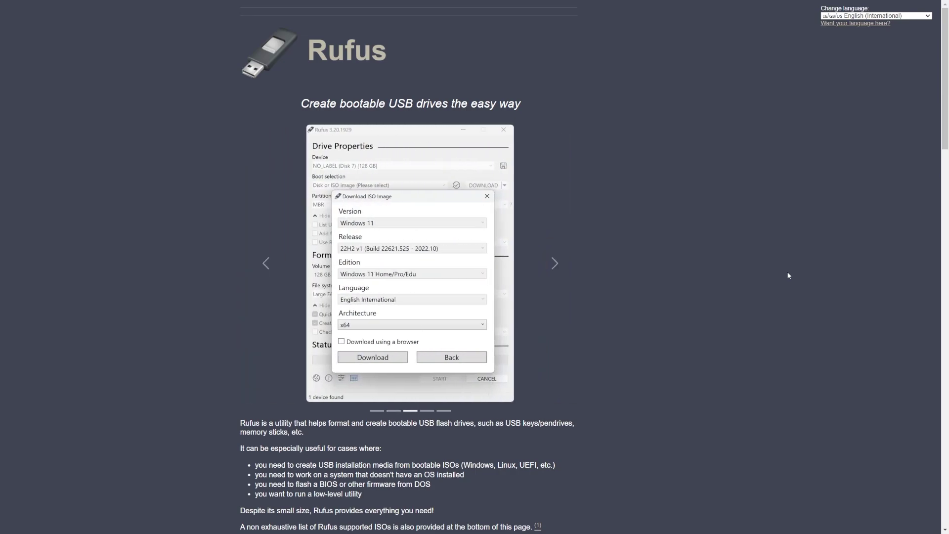
- Scroll the Rufus homepage down to the Download section and releases table
{"action": "scroll", "coordinate": [816, 221], "scroll_direction": "down", "scroll_amount": 7}
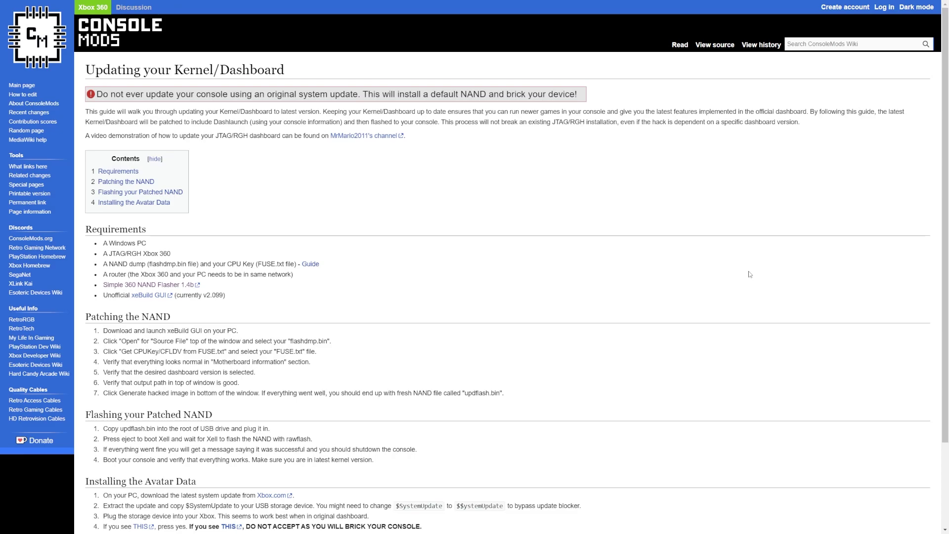
- Download the Simple 360 NAND Flasher 1.4b archive from its MediaFire page
{"action": "left_click", "coordinate": [188, 286]}
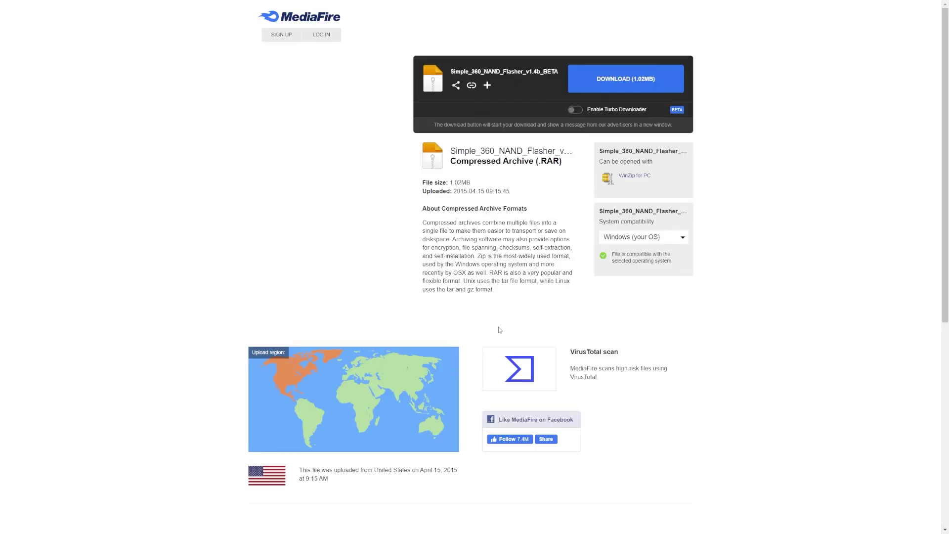
{"action": "left_click", "coordinate": [622, 86]}
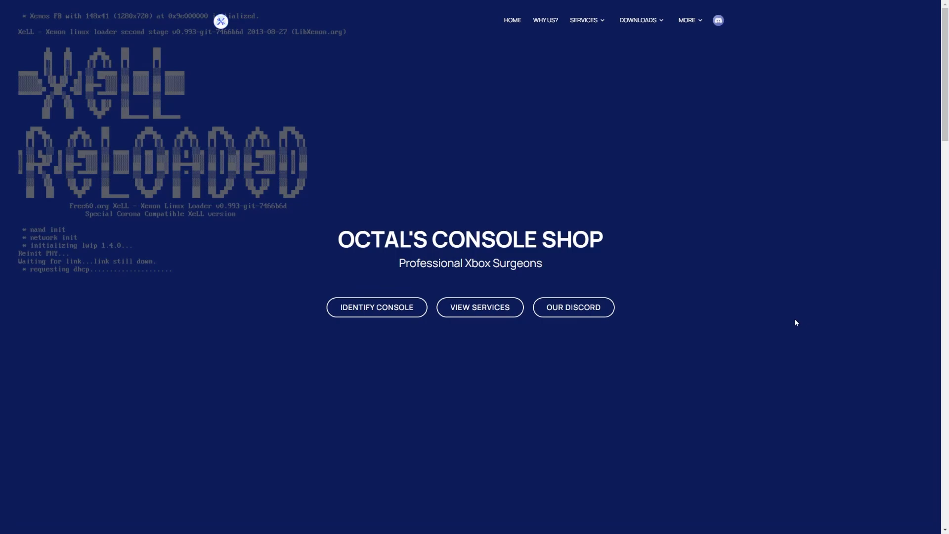
- Go to the J-Runner with Extras V3.2.2 r3 GitHub release via Octal's DOWNLOADS menu
{"action": "mouse_move", "coordinate": [646, 22]}
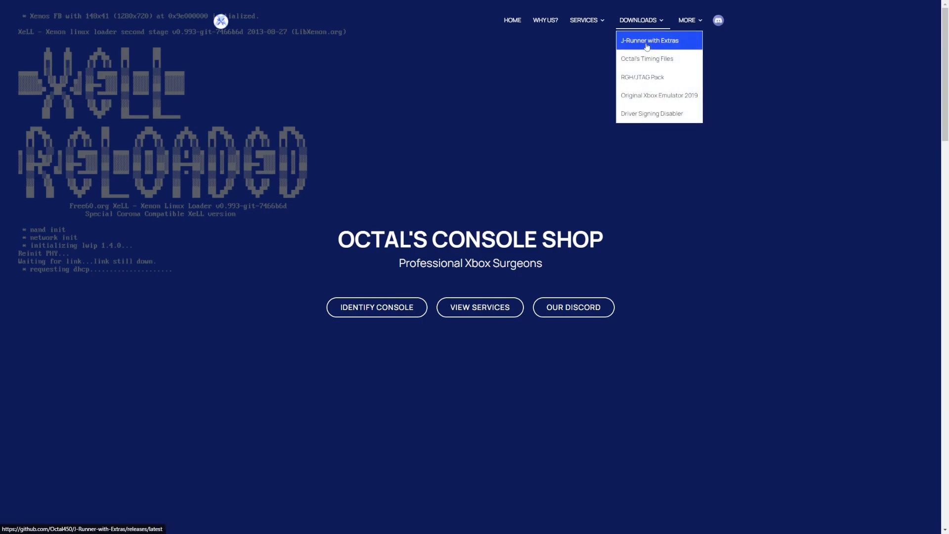
{"action": "left_click", "coordinate": [647, 40]}
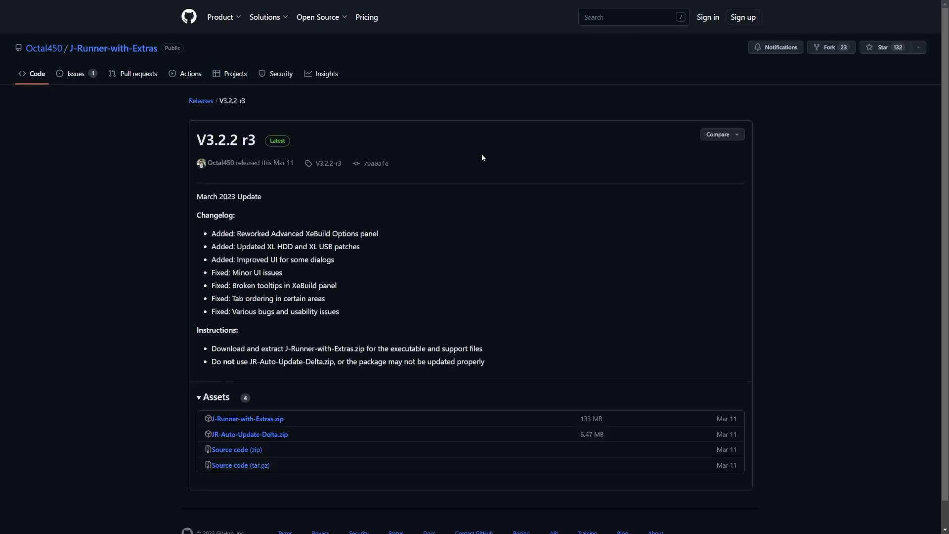